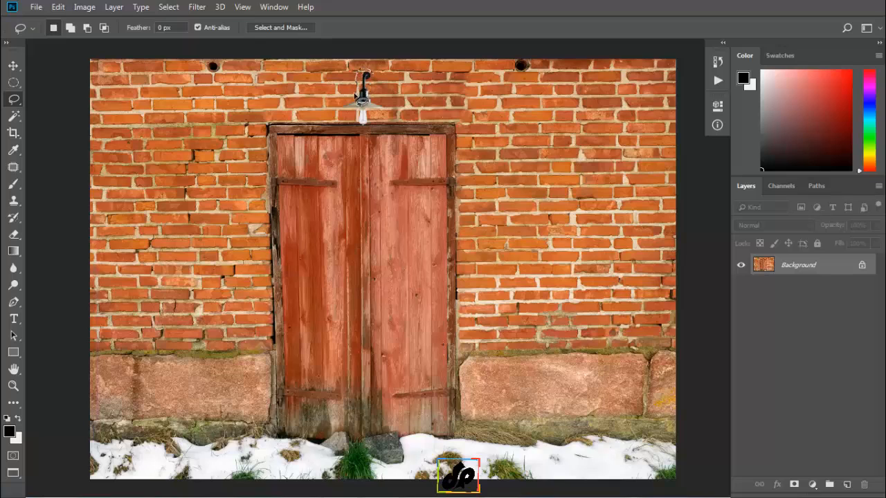
Remove the wall lamp and its shadow above the door with a Content-Aware fill in Normal mode at 100% opacity, and deselect.
{"action": "mouse_move", "coordinate": [356, 95]}
{"action": "left_mouse_down"}
{"action": "mouse_move", "coordinate": [340, 112]}
{"action": "mouse_move", "coordinate": [370, 126]}
{"action": "mouse_move", "coordinate": [388, 110]}
{"action": "mouse_move", "coordinate": [375, 88]}
{"action": "mouse_move", "coordinate": [384, 88]}
{"action": "mouse_move", "coordinate": [389, 119]}
{"action": "mouse_move", "coordinate": [372, 135]}
{"action": "mouse_move", "coordinate": [398, 161]}
{"action": "mouse_move", "coordinate": [404, 138]}
{"action": "mouse_move", "coordinate": [410, 148]}
{"action": "mouse_move", "coordinate": [423, 135]}
{"action": "mouse_move", "coordinate": [404, 91]}
{"action": "mouse_move", "coordinate": [367, 73]}
{"action": "left_mouse_up"}
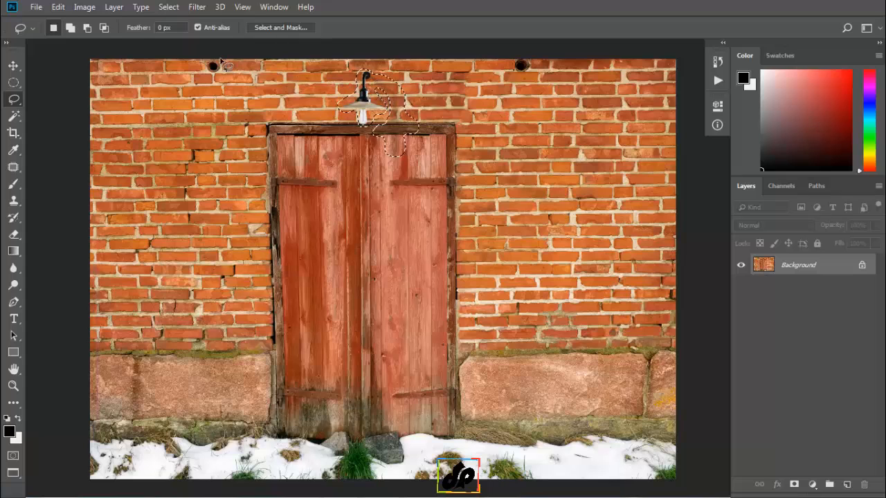
{"action": "left_click", "coordinate": [57, 7]}
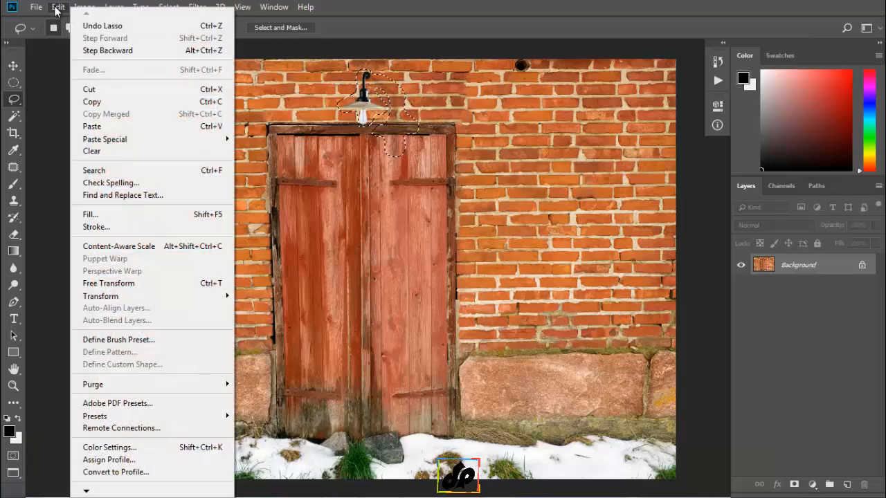
{"action": "left_click", "coordinate": [173, 214]}
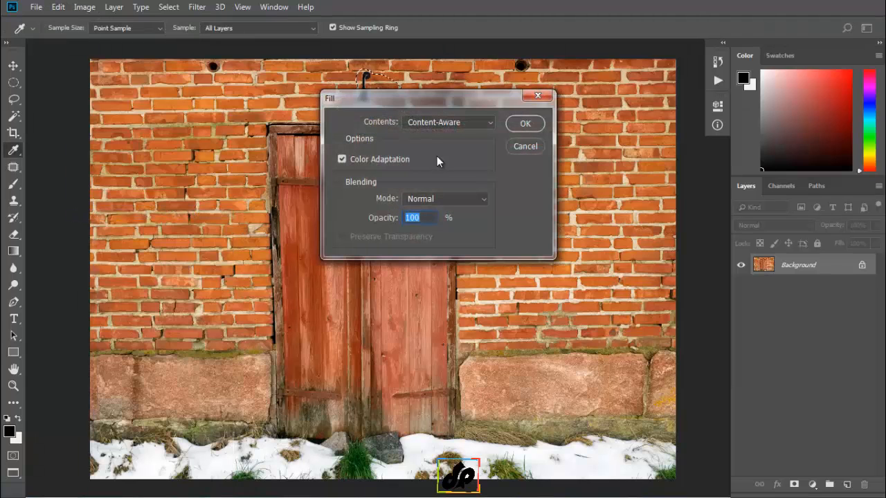
{"action": "left_click", "coordinate": [491, 122]}
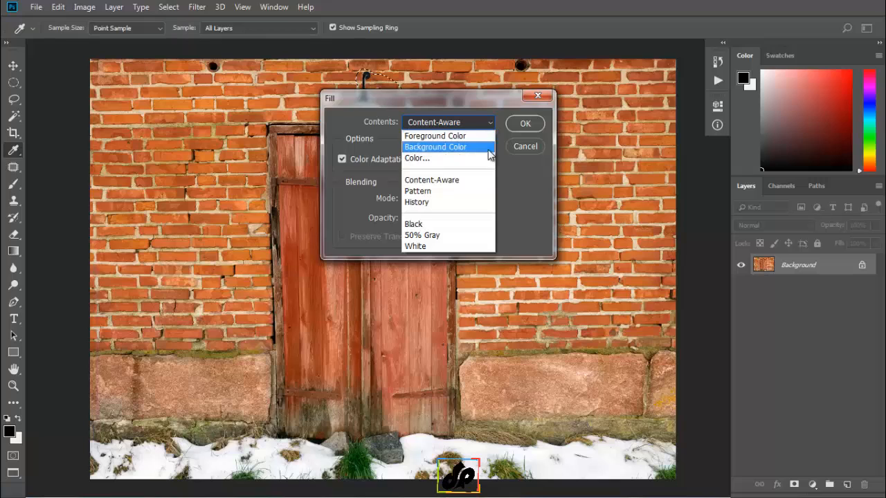
{"action": "left_click", "coordinate": [468, 180]}
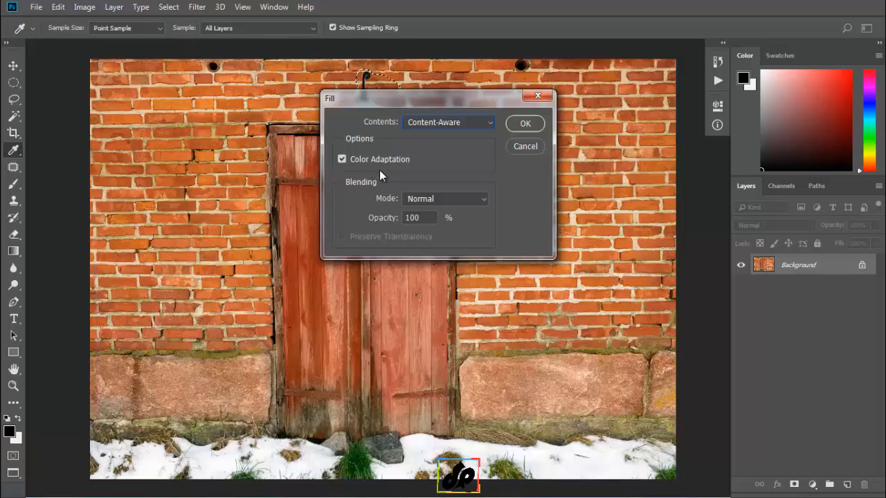
{"action": "left_click", "coordinate": [523, 124]}
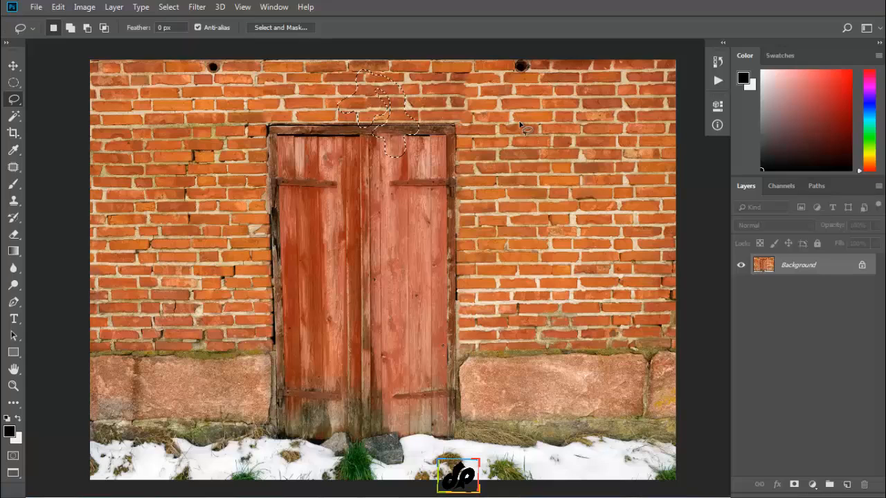
{"action": "key", "text": "ctrl+d"}
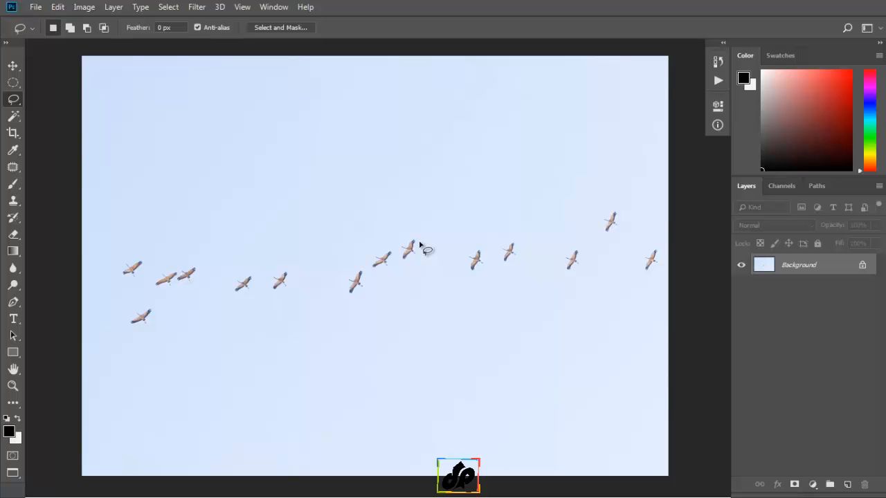
Lasso the two neighbouring birds in the middle of the flock, remove them with a Content-Aware fill, and deselect.
{"action": "mouse_move", "coordinate": [419, 244]}
{"action": "left_mouse_down"}
{"action": "mouse_move", "coordinate": [412, 234]}
{"action": "mouse_move", "coordinate": [389, 237]}
{"action": "mouse_move", "coordinate": [369, 253]}
{"action": "mouse_move", "coordinate": [371, 266]}
{"action": "mouse_move", "coordinate": [387, 273]}
{"action": "mouse_move", "coordinate": [415, 260]}
{"action": "mouse_move", "coordinate": [415, 238]}
{"action": "left_mouse_up"}
{"action": "left_click", "coordinate": [58, 9]}
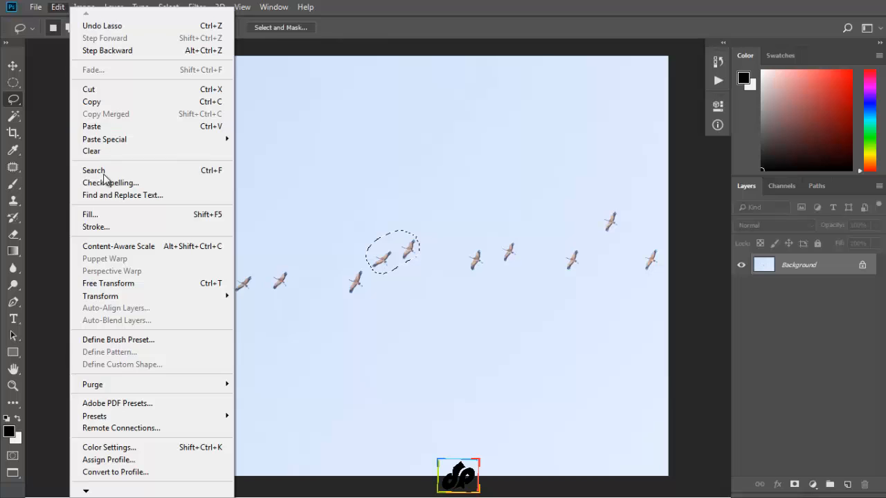
{"action": "left_click", "coordinate": [104, 213]}
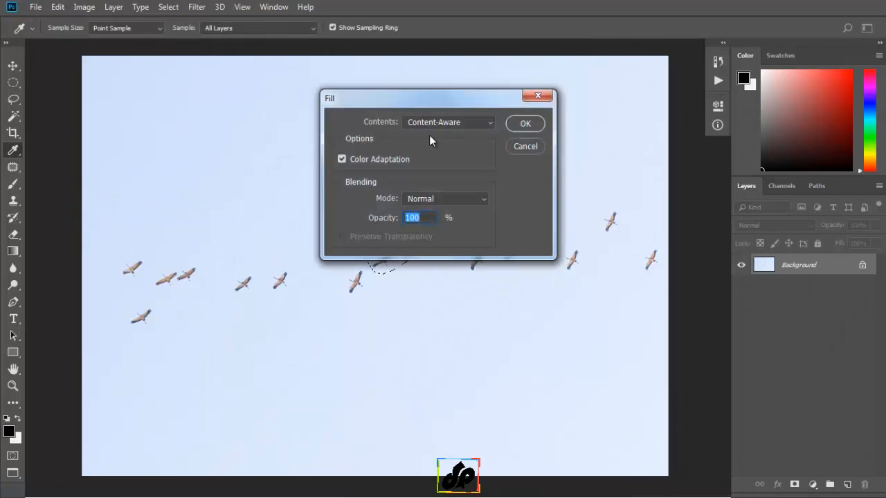
{"action": "left_click", "coordinate": [525, 123]}
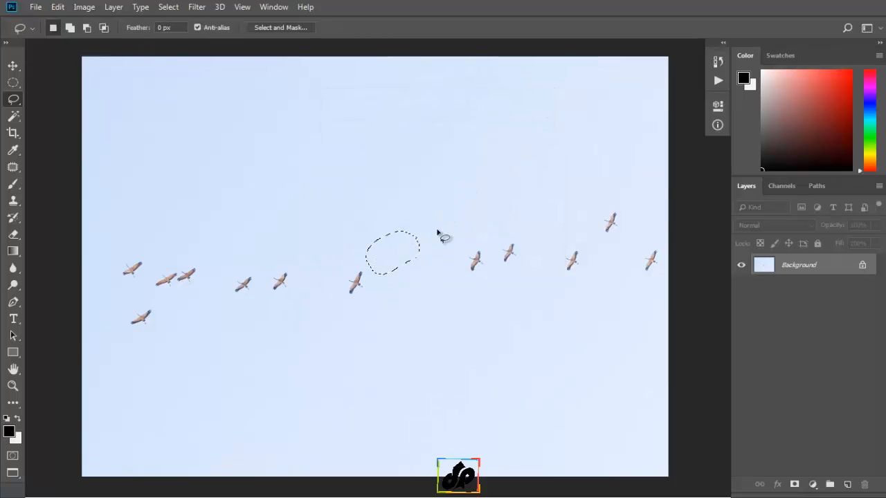
{"action": "key", "text": "ctrl+d"}
Use Content-Aware Move to relocate the highest bird into the gap mid-flock, scaled to a selection about 2.6 in wide, and hide the selection outline.
{"action": "mouse_move", "coordinate": [627, 208]}
{"action": "left_mouse_down"}
{"action": "mouse_move", "coordinate": [596, 213]}
{"action": "mouse_move", "coordinate": [594, 235]}
{"action": "mouse_move", "coordinate": [606, 244]}
{"action": "mouse_move", "coordinate": [629, 228]}
{"action": "mouse_move", "coordinate": [625, 212]}
{"action": "left_mouse_up"}
{"action": "key", "text": "ctrl+d"}
{"action": "left_click", "coordinate": [14, 168]}
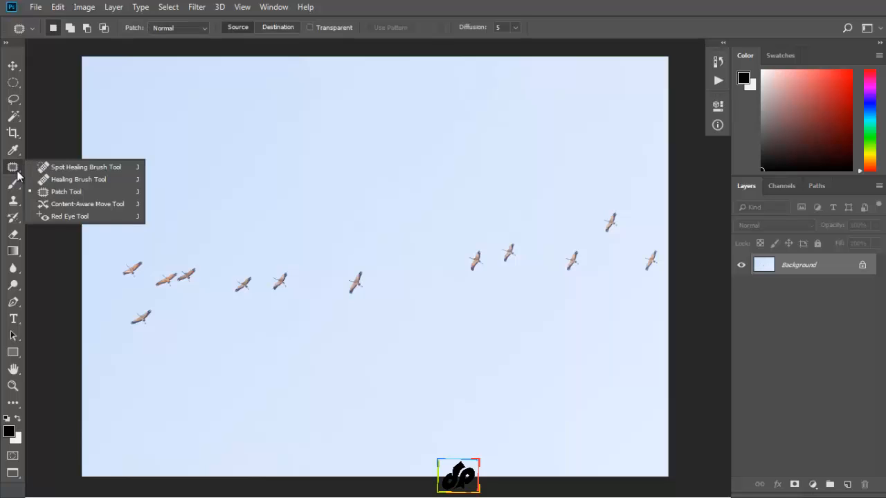
{"action": "left_click", "coordinate": [85, 204]}
{"action": "key", "text": "ctrl+shift+d"}
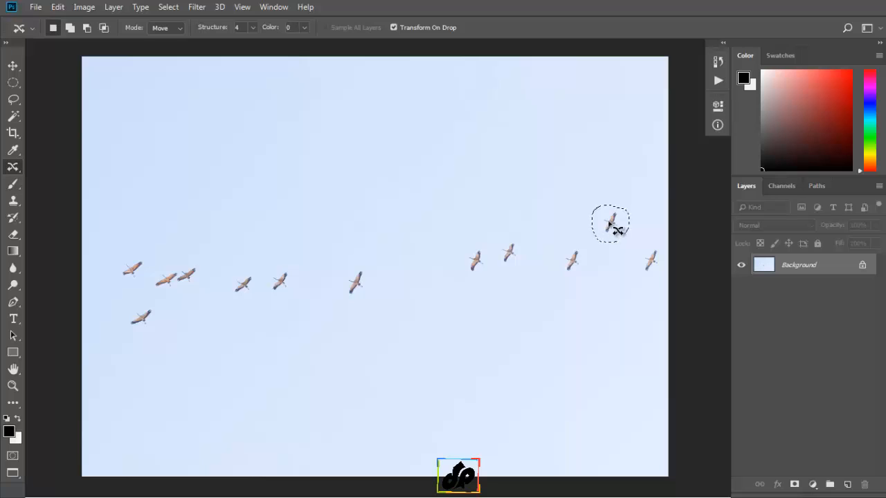
{"action": "left_click_drag", "start_coordinate": [613, 227], "coordinate": [383, 258]}
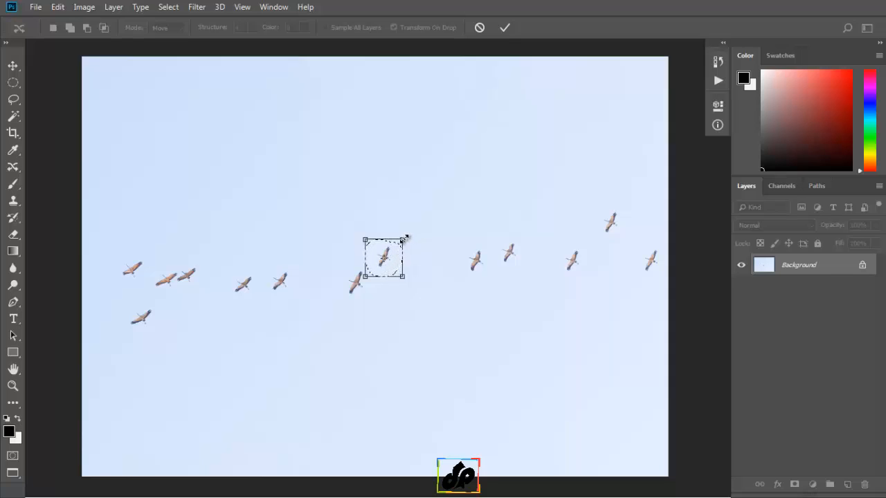
{"action": "left_click_drag", "start_coordinate": [406, 238], "coordinate": [406, 239]}
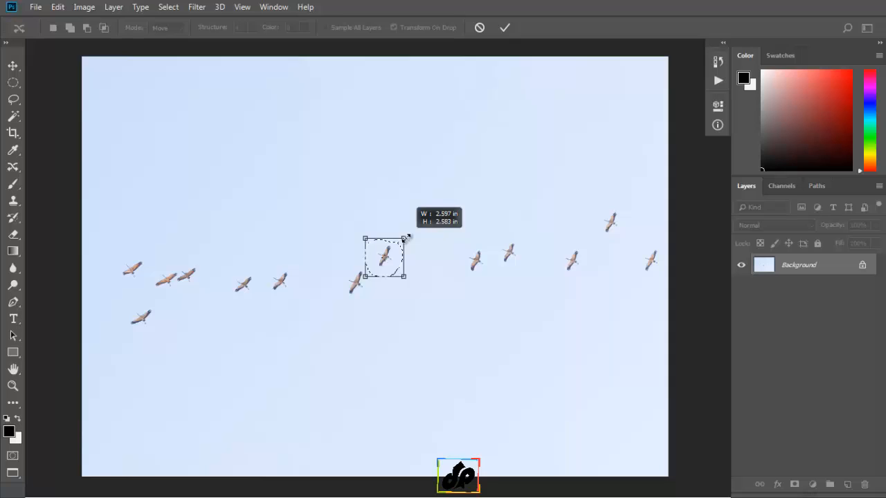
{"action": "left_click_drag", "start_coordinate": [406, 238], "coordinate": [406, 238]}
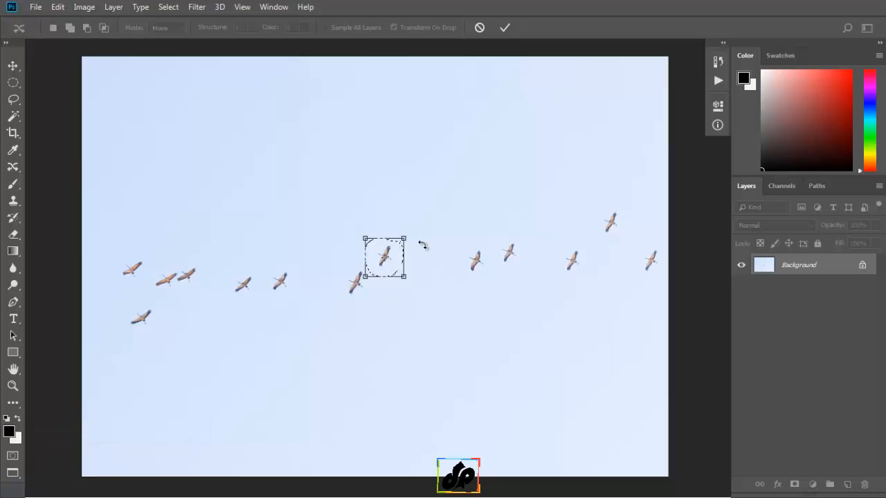
{"action": "key", "text": "Return"}
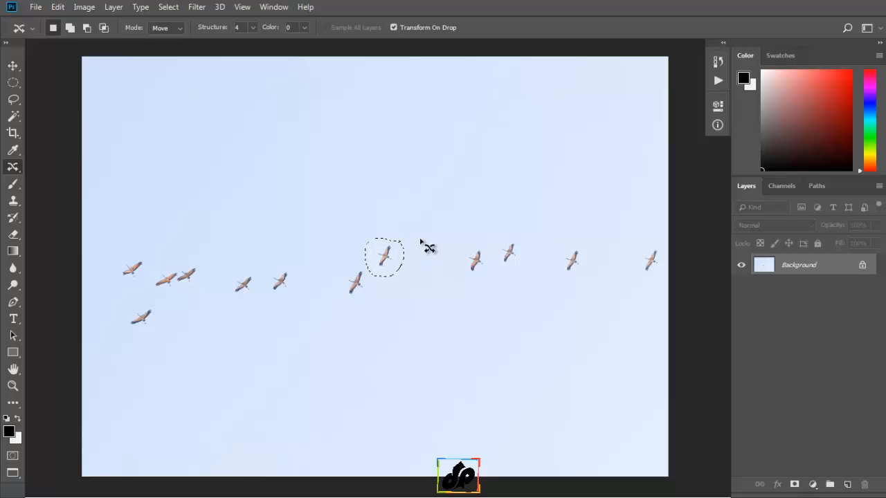
{"action": "key", "text": "ctrl+h"}
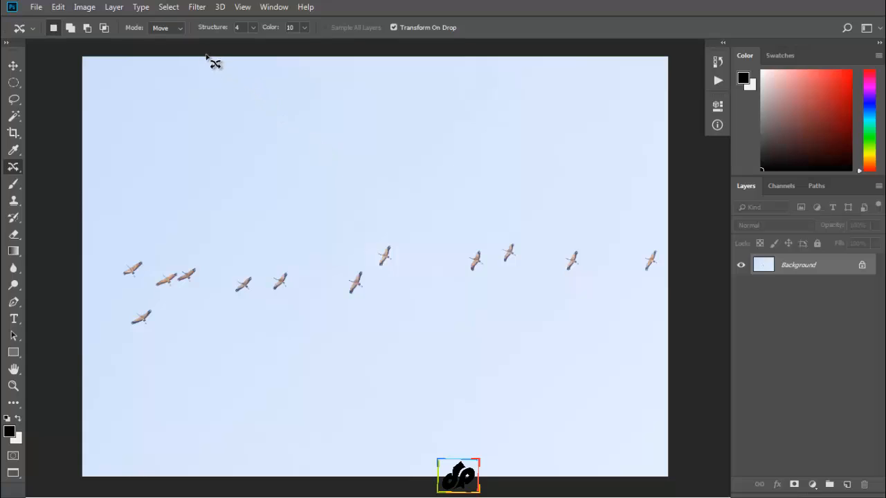
Set the Content-Aware Move structure to 5 and color to 10, and clear the selection around the moved bird.
{"action": "left_click", "coordinate": [252, 26]}
{"action": "left_click_drag", "start_coordinate": [225, 43], "coordinate": [300, 50]}
{"action": "left_click_drag", "start_coordinate": [267, 44], "coordinate": [261, 46]}
{"action": "left_click", "coordinate": [304, 27]}
{"action": "left_click_drag", "start_coordinate": [308, 43], "coordinate": [233, 43]}
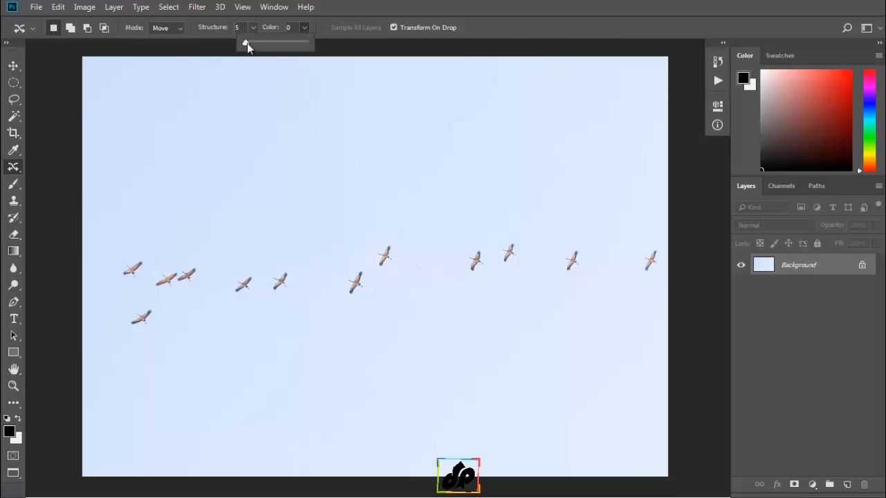
{"action": "left_click", "coordinate": [318, 33]}
{"action": "key", "text": "ctrl+alt+z"}
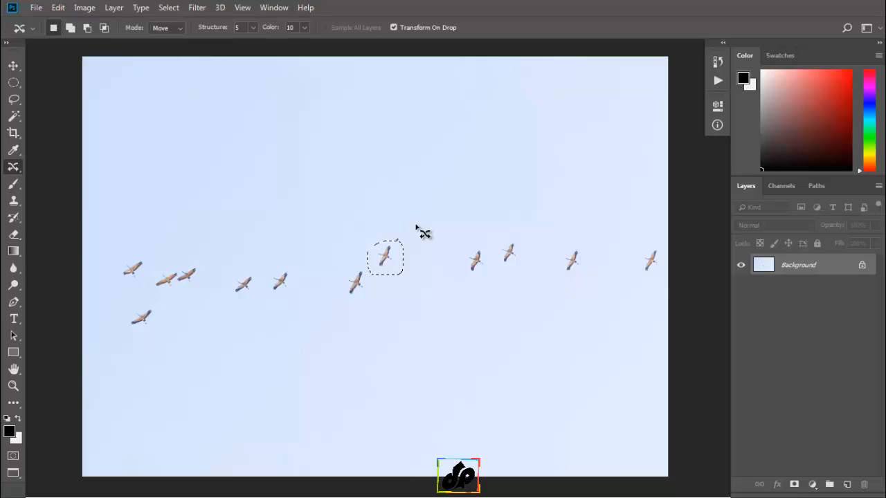
{"action": "key", "text": "ctrl+d"}
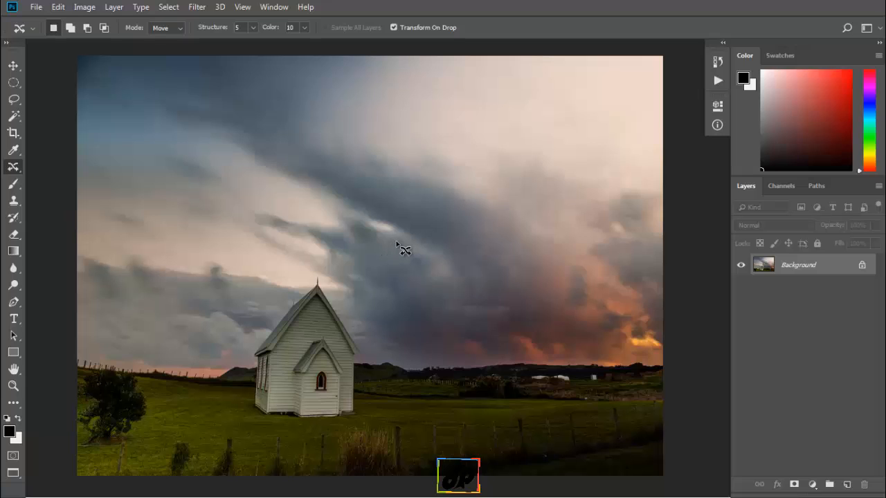
Unlock the Background layer of the church photo.
{"action": "left_click", "coordinate": [862, 266]}
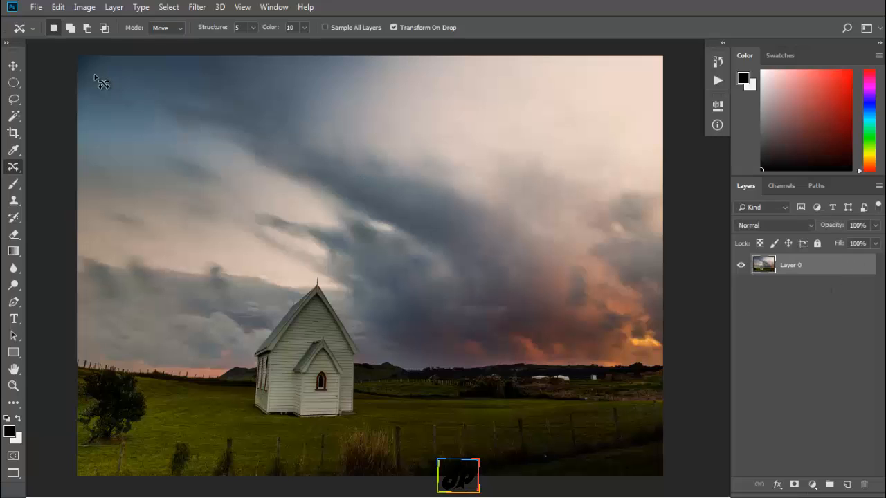
Try narrowing the church photo from both sides to 66% width with Content-Aware Scale.
{"action": "left_click", "coordinate": [58, 10]}
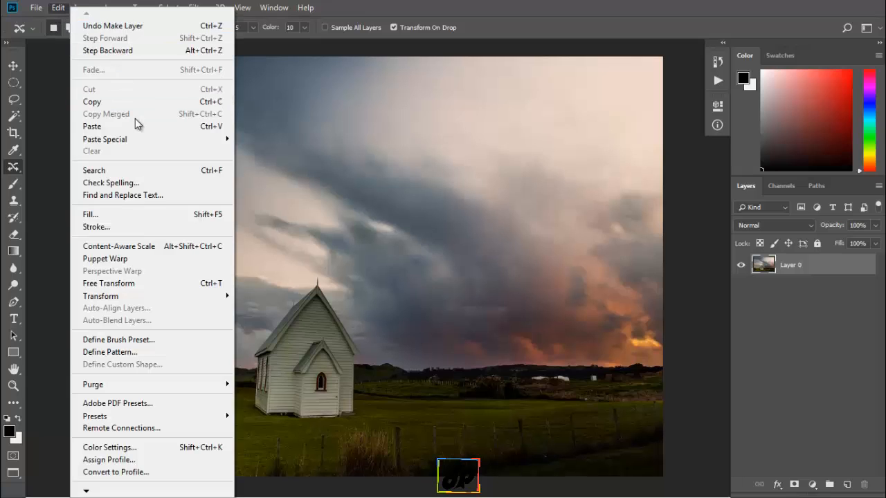
{"action": "left_click", "coordinate": [141, 246]}
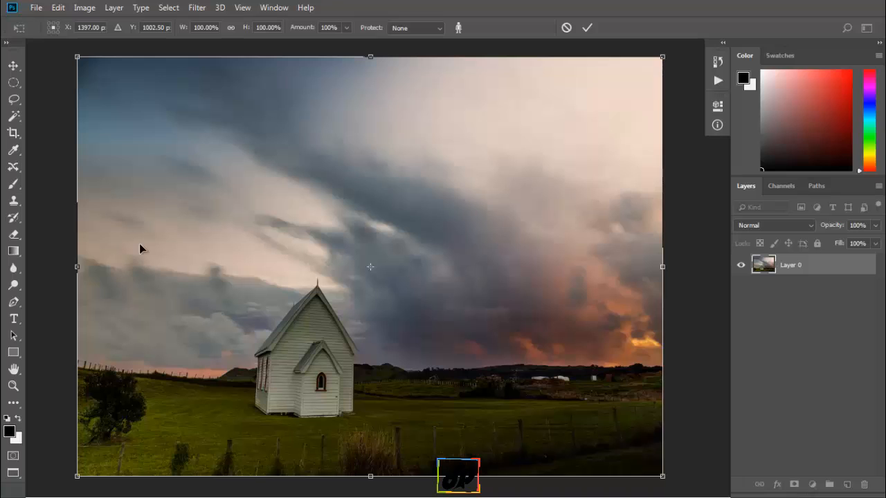
{"action": "left_click_drag", "start_coordinate": [76, 268], "coordinate": [127, 267]}
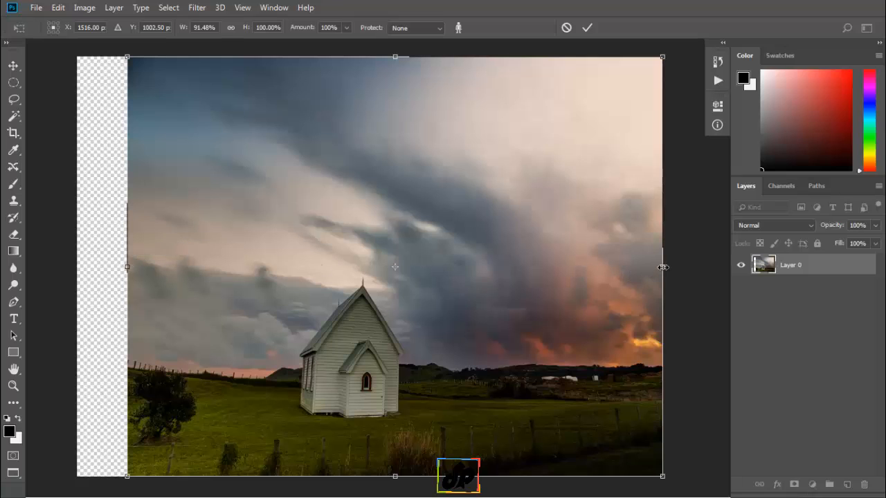
{"action": "left_click_drag", "start_coordinate": [662, 267], "coordinate": [513, 281]}
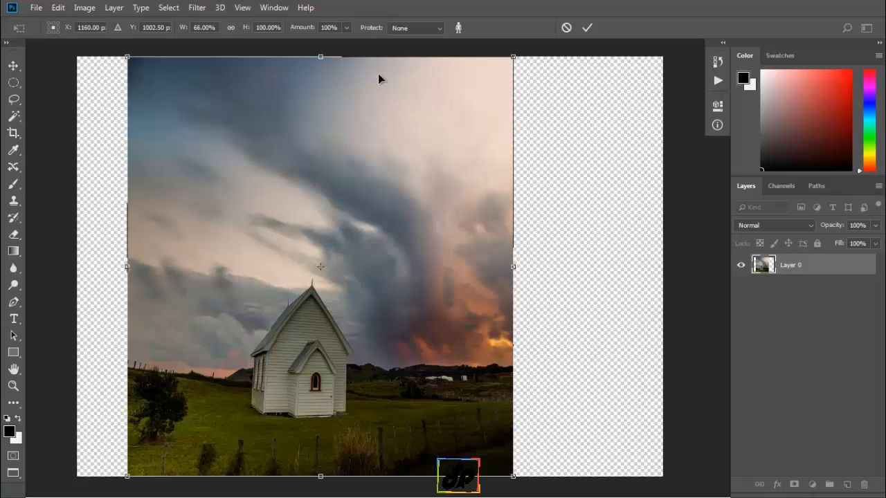
Try a Content-Aware Scale amount of 0% on the narrowed photo and set it back to 100%.
{"action": "left_click", "coordinate": [346, 28]}
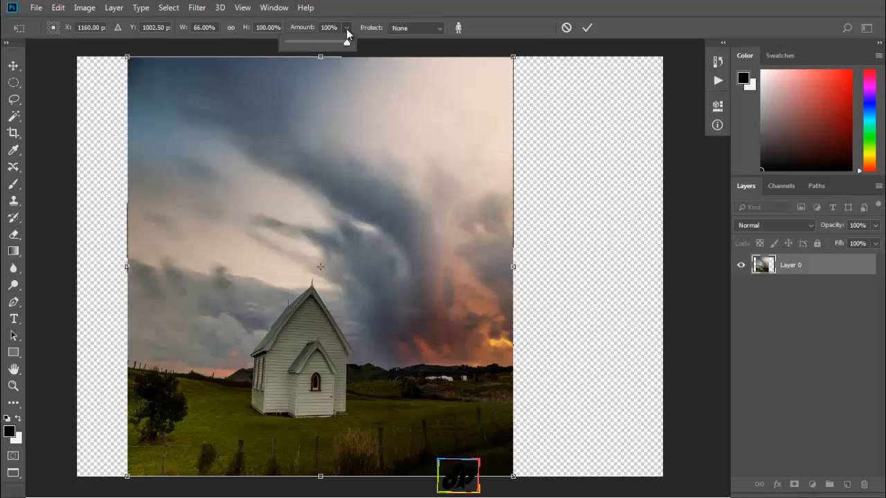
{"action": "left_click_drag", "start_coordinate": [349, 42], "coordinate": [273, 47]}
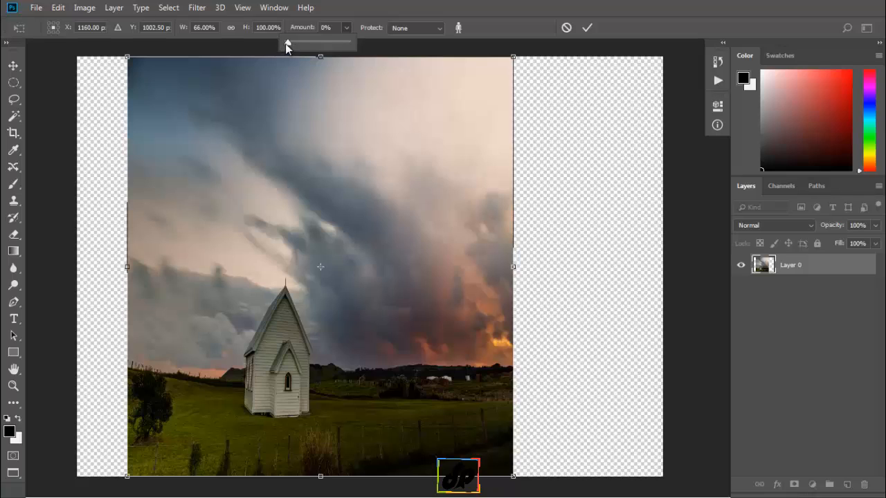
{"action": "left_click_drag", "start_coordinate": [351, 43], "coordinate": [358, 47]}
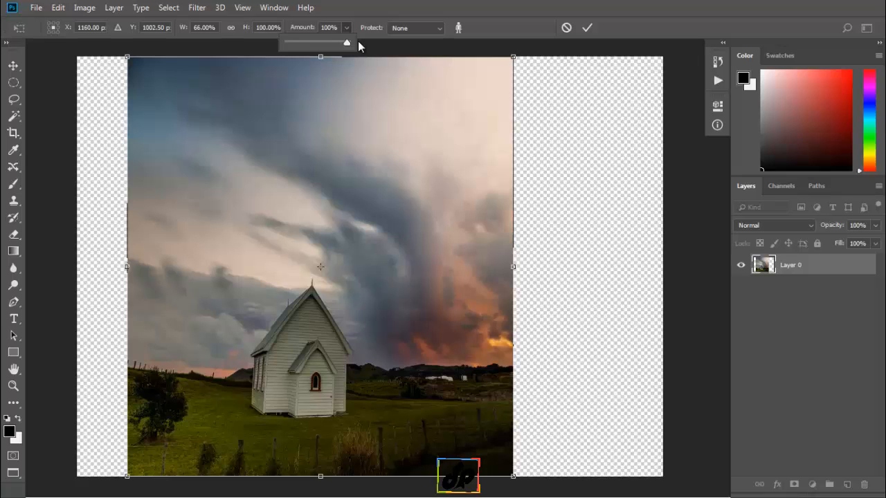
{"action": "left_click", "coordinate": [358, 46]}
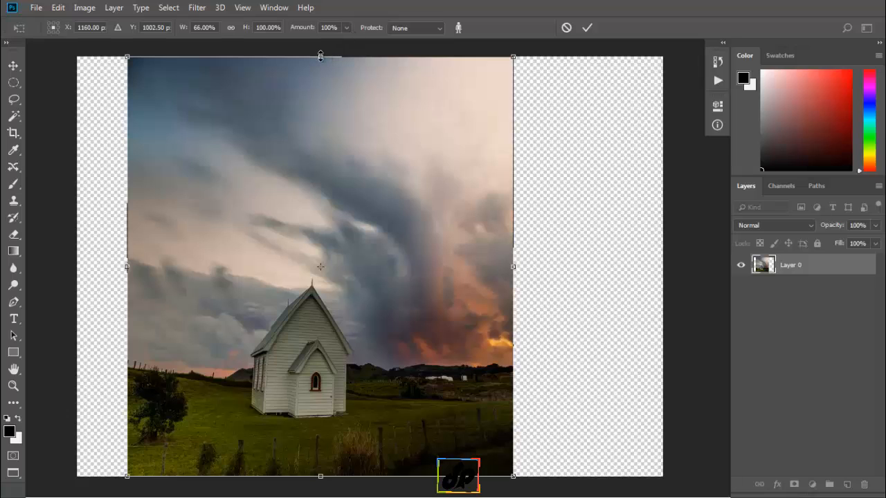
Try squashing the photo from its upper edge to about 49% height, restore the full height, and cancel the Content-Aware Scale.
{"action": "left_click_drag", "start_coordinate": [320, 55], "coordinate": [314, 273]}
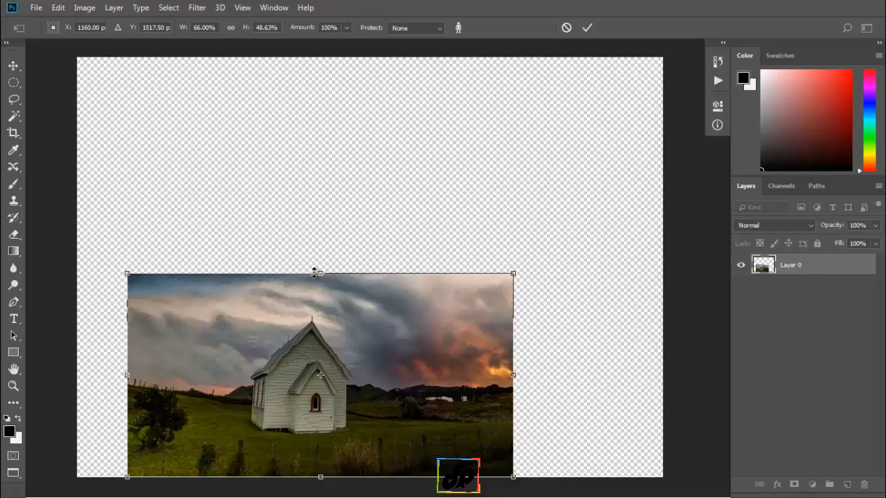
{"action": "left_click_drag", "start_coordinate": [314, 272], "coordinate": [311, 62]}
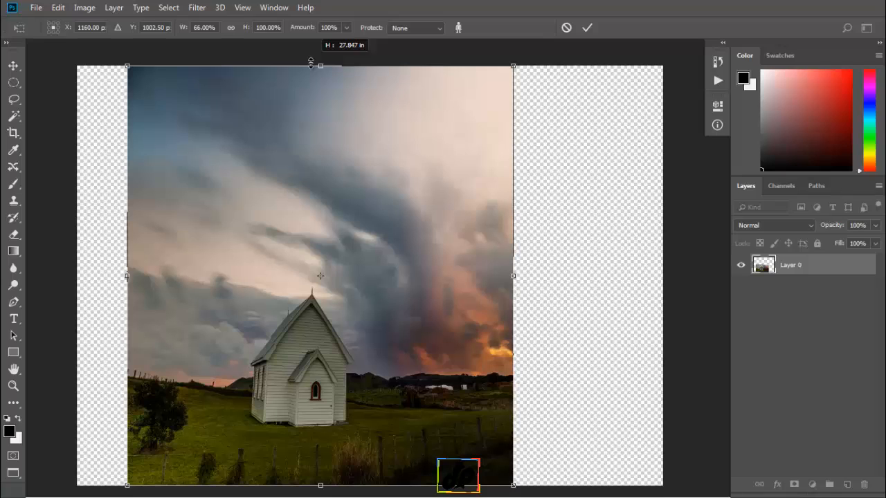
{"action": "left_click_drag", "start_coordinate": [311, 62], "coordinate": [311, 62]}
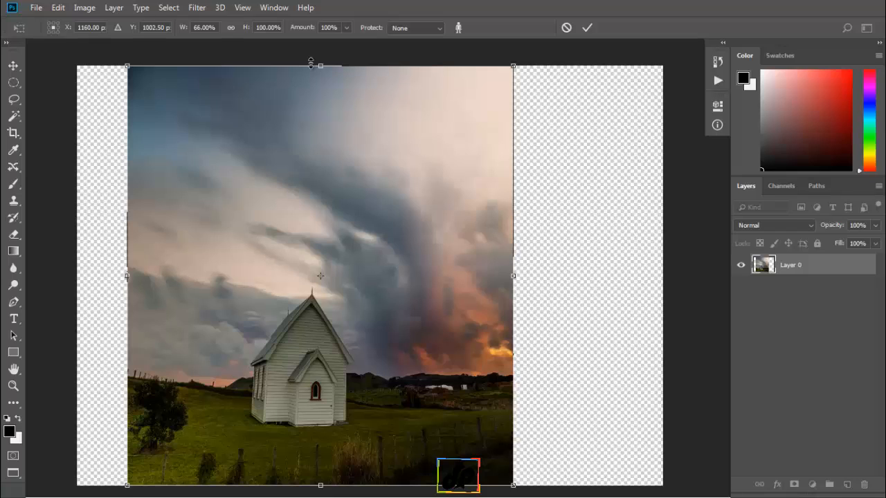
{"action": "left_click", "coordinate": [565, 28]}
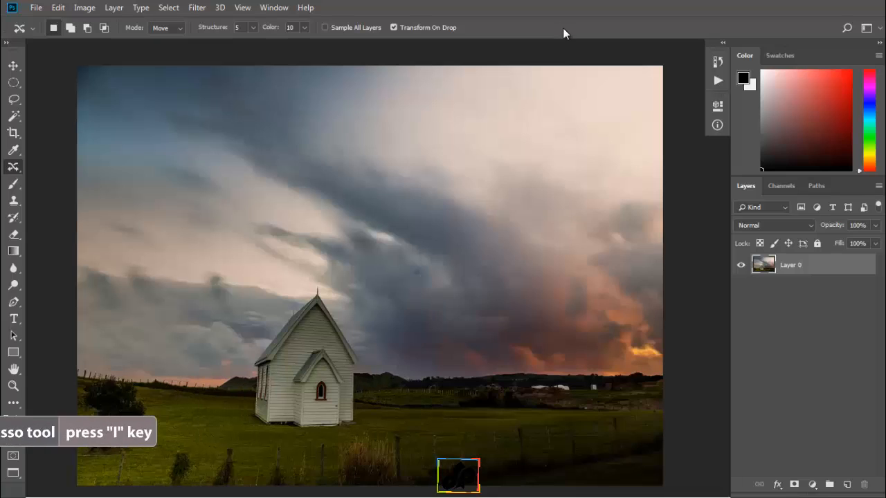
Save a freehand Lasso selection around the church as a new channel named "house", and deselect it.
{"action": "key", "text": "l"}
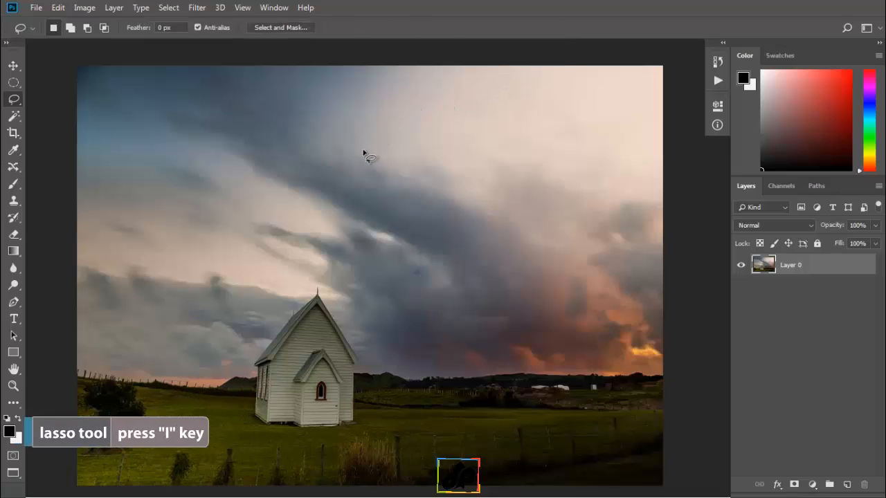
{"action": "mouse_move", "coordinate": [327, 286]}
{"action": "left_mouse_down"}
{"action": "mouse_move", "coordinate": [275, 306]}
{"action": "mouse_move", "coordinate": [250, 339]}
{"action": "mouse_move", "coordinate": [236, 391]}
{"action": "mouse_move", "coordinate": [241, 410]}
{"action": "mouse_move", "coordinate": [267, 430]}
{"action": "mouse_move", "coordinate": [315, 437]}
{"action": "mouse_move", "coordinate": [368, 427]}
{"action": "mouse_move", "coordinate": [379, 363]}
{"action": "mouse_move", "coordinate": [346, 302]}
{"action": "mouse_move", "coordinate": [320, 285]}
{"action": "left_mouse_up"}
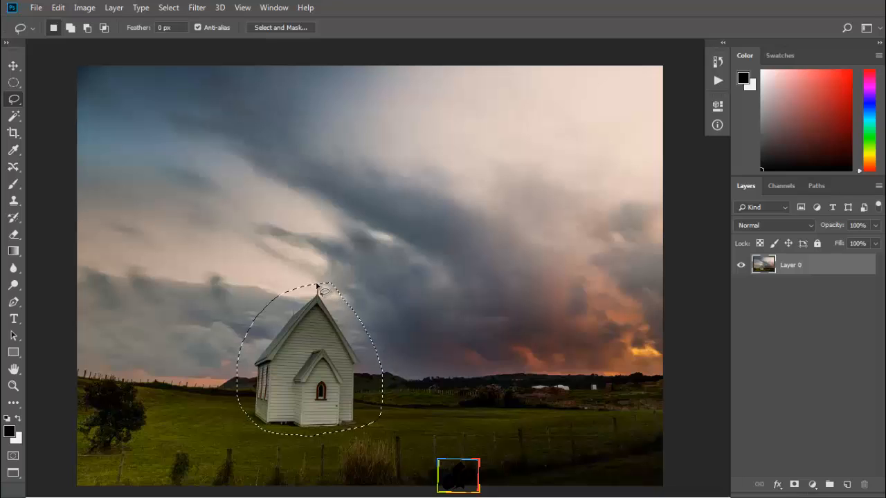
{"action": "left_click", "coordinate": [168, 7]}
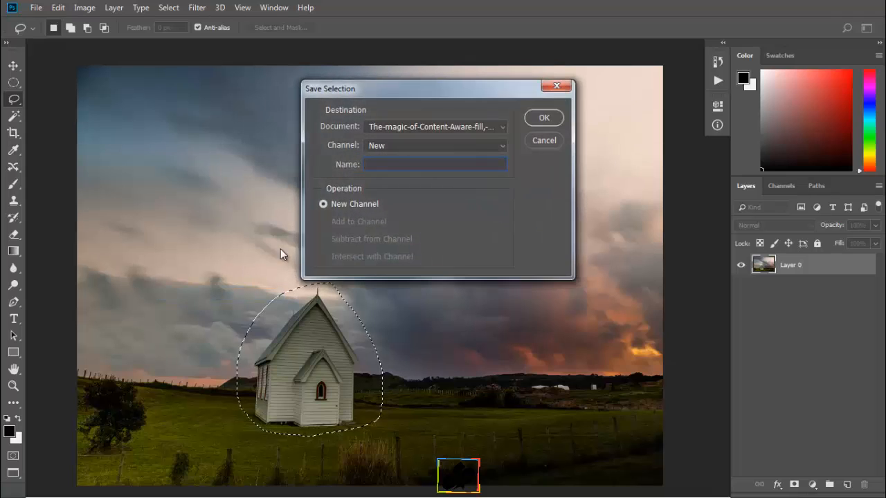
{"action": "type", "text": "house"}
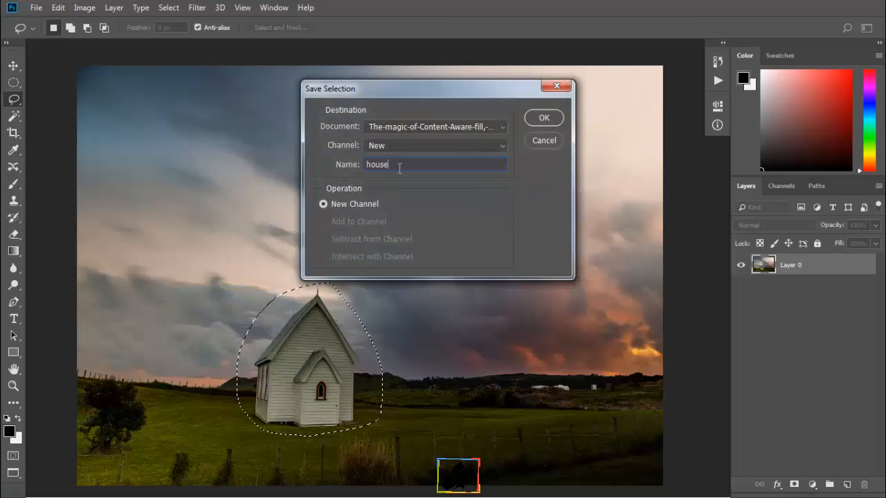
{"action": "left_click", "coordinate": [545, 118]}
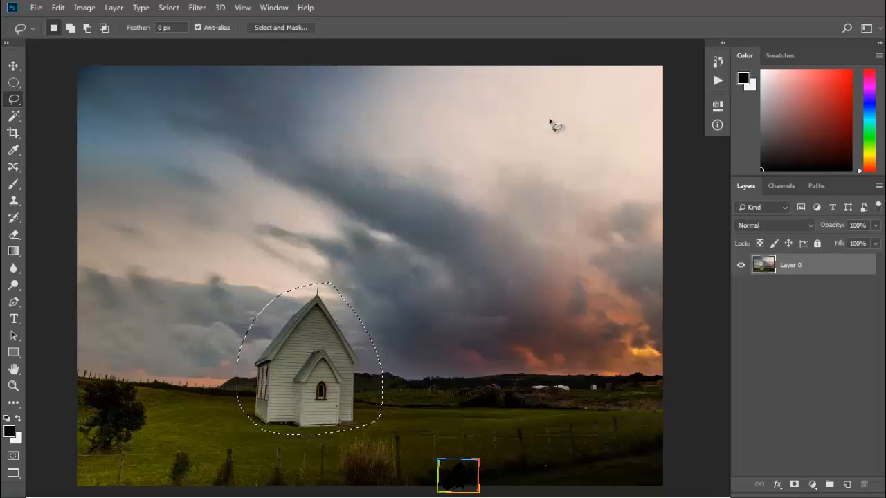
{"action": "key", "text": "ctrl+d"}
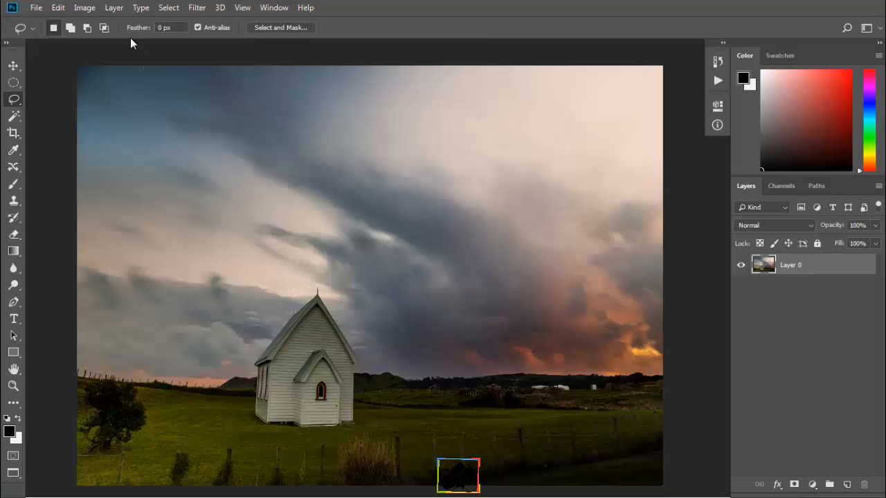
Narrow the photo from its right edge to about 47% width with Content-Aware Scale.
{"action": "left_click", "coordinate": [58, 8]}
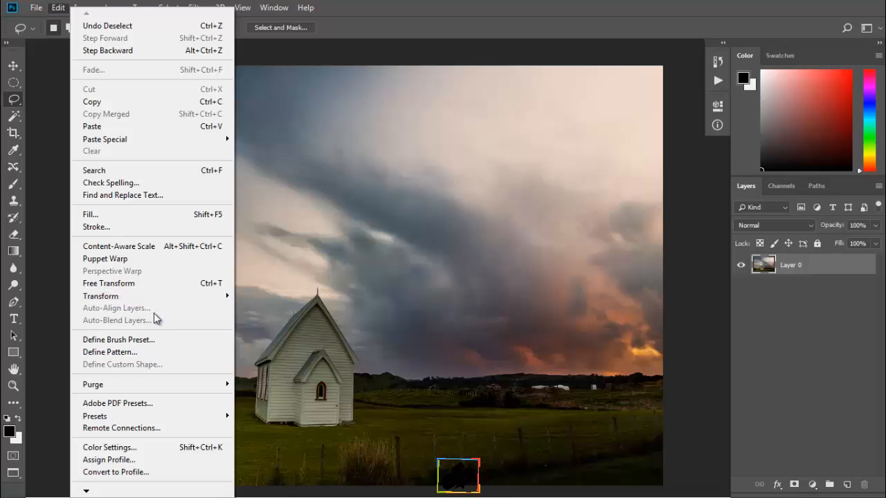
{"action": "left_click", "coordinate": [168, 247]}
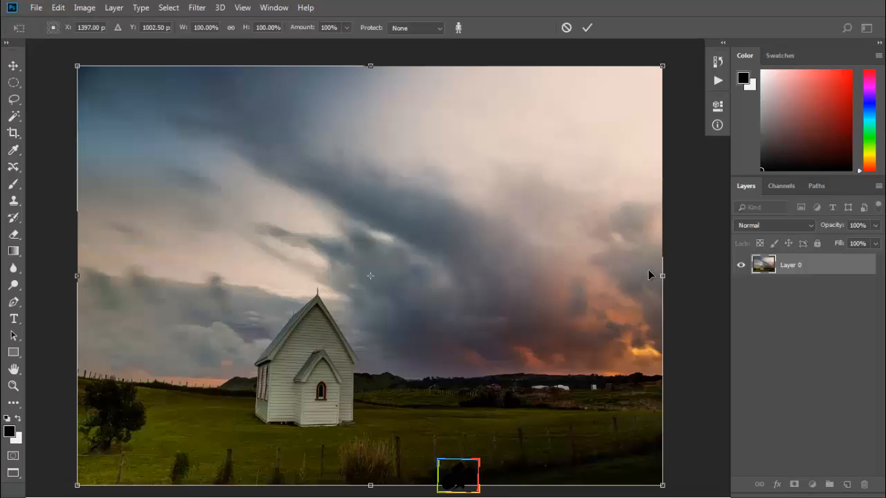
{"action": "left_click_drag", "start_coordinate": [662, 276], "coordinate": [352, 286]}
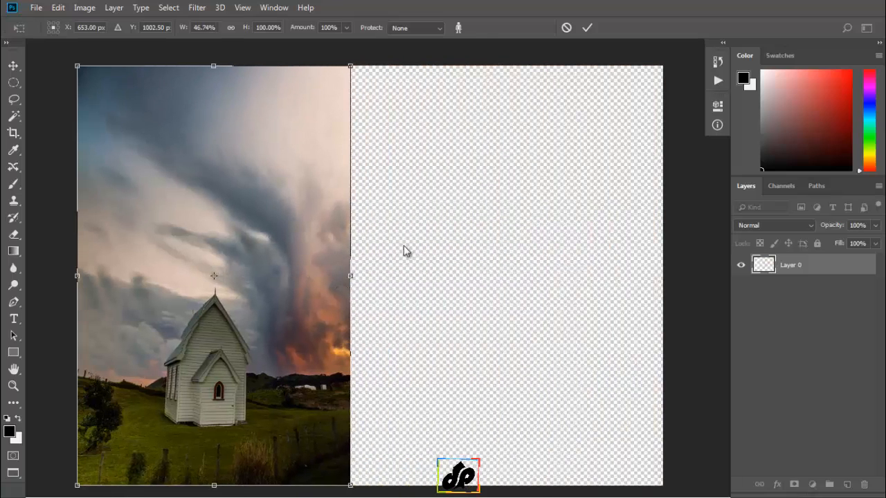
Protect the "house" channel in the Content-Aware Scale, try about 28% width, and apply the scaling at about 67% width.
{"action": "left_click", "coordinate": [437, 30]}
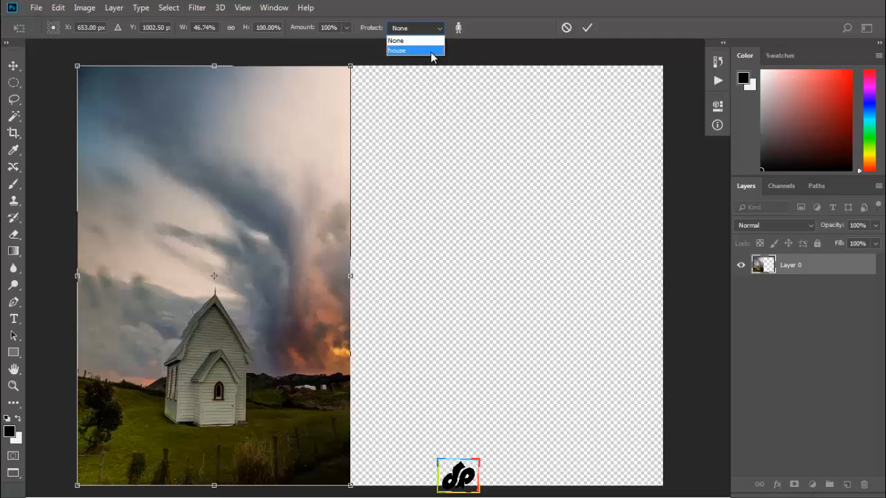
{"action": "left_click", "coordinate": [415, 50]}
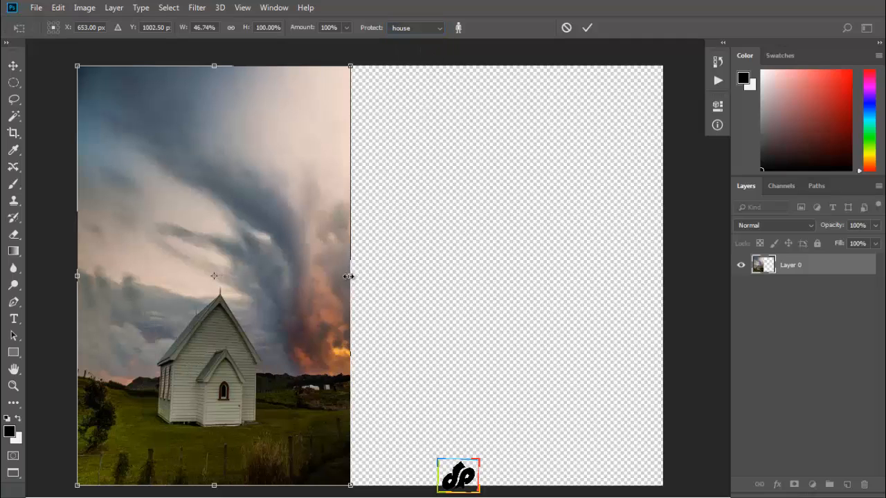
{"action": "left_click_drag", "start_coordinate": [345, 276], "coordinate": [243, 280]}
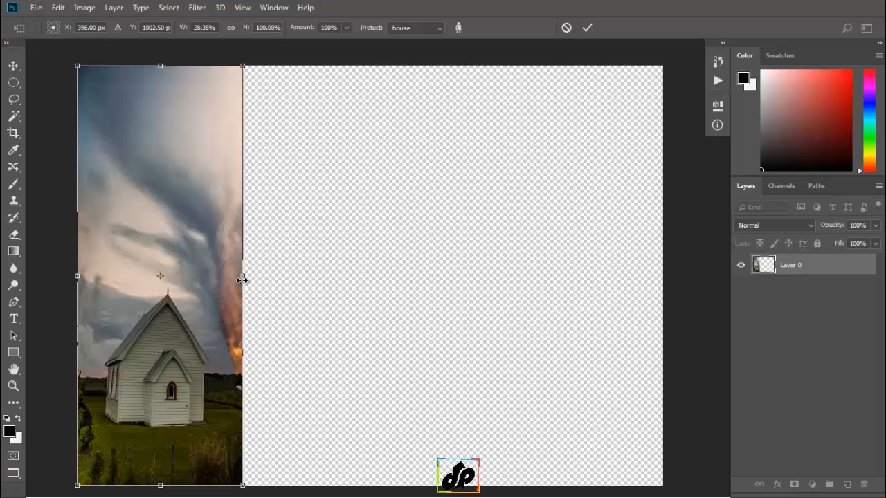
{"action": "left_click_drag", "start_coordinate": [241, 276], "coordinate": [467, 288]}
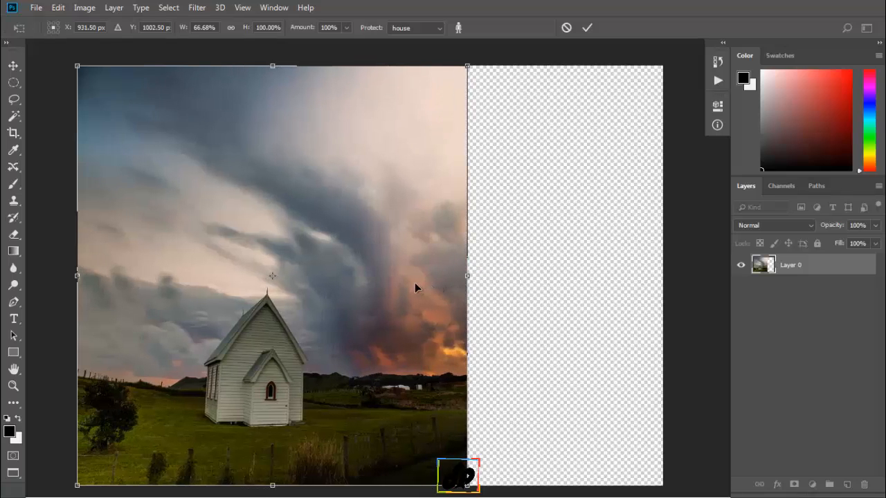
{"action": "left_click", "coordinate": [588, 28]}
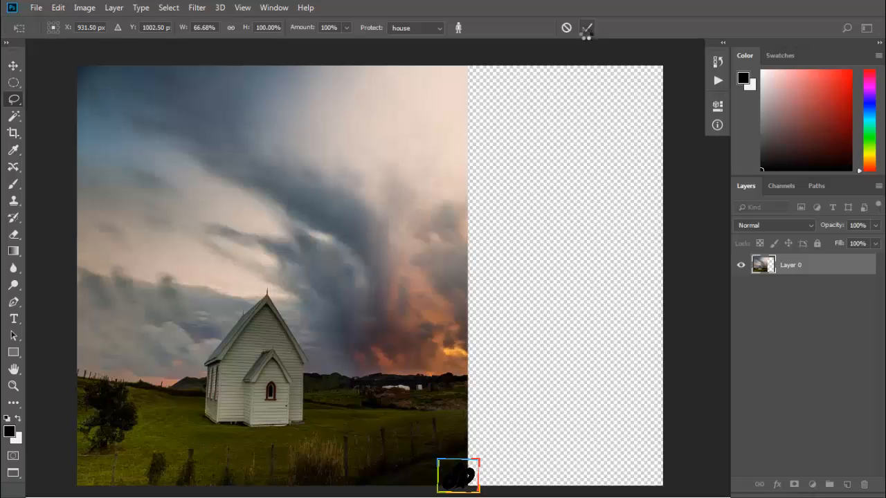